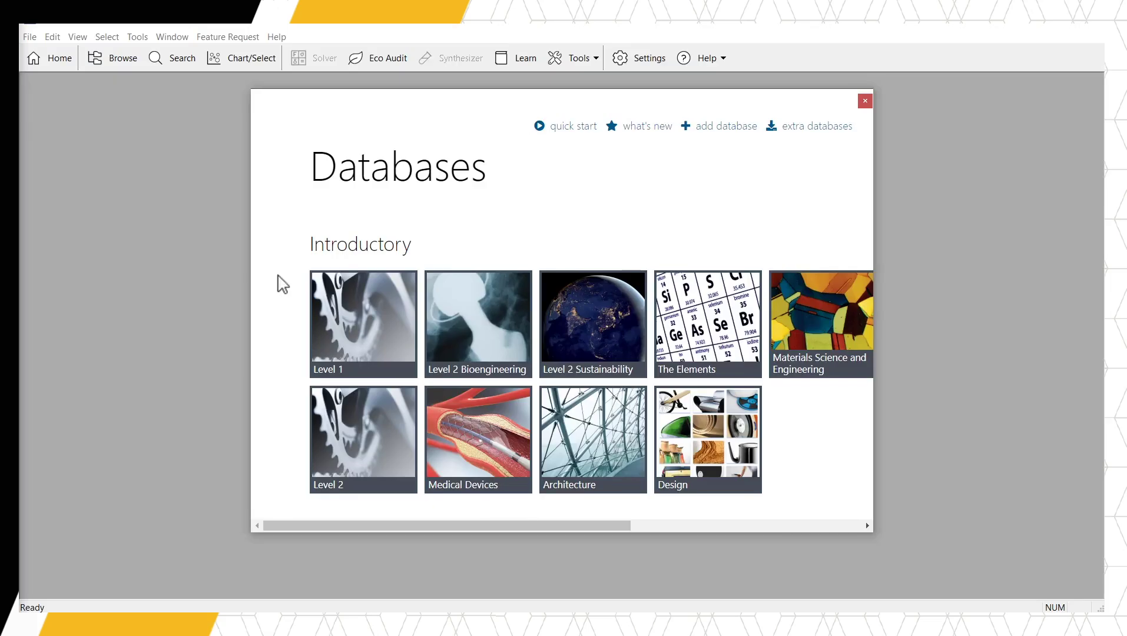
Step: Open the Level 1 database and start a Chart/Select project covering all 69 materials
click(369, 317)
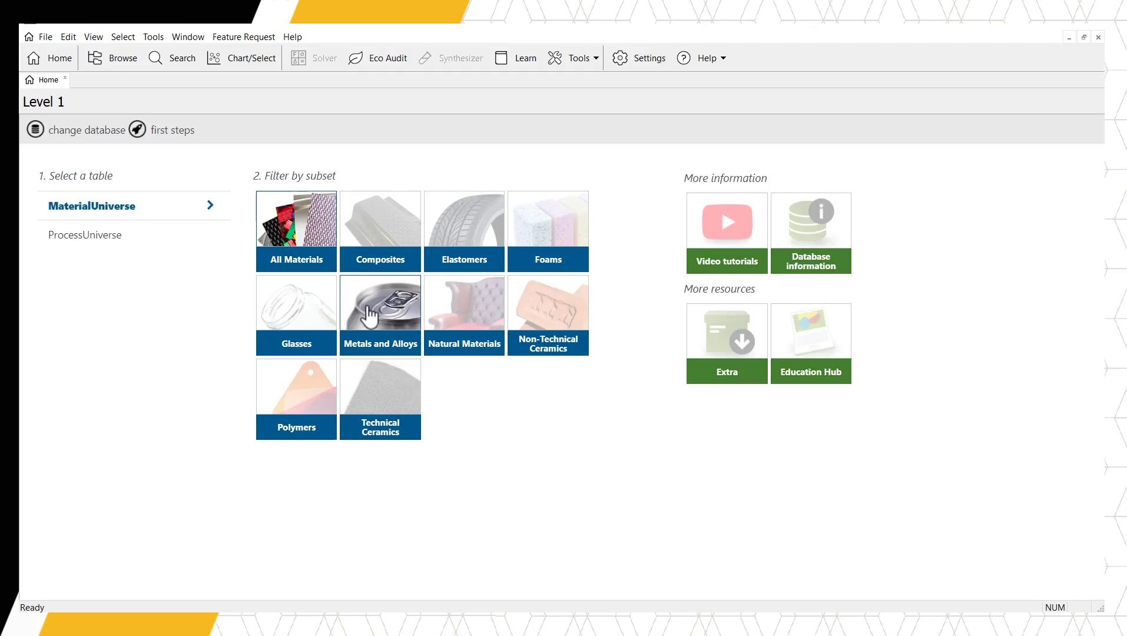
click(211, 67)
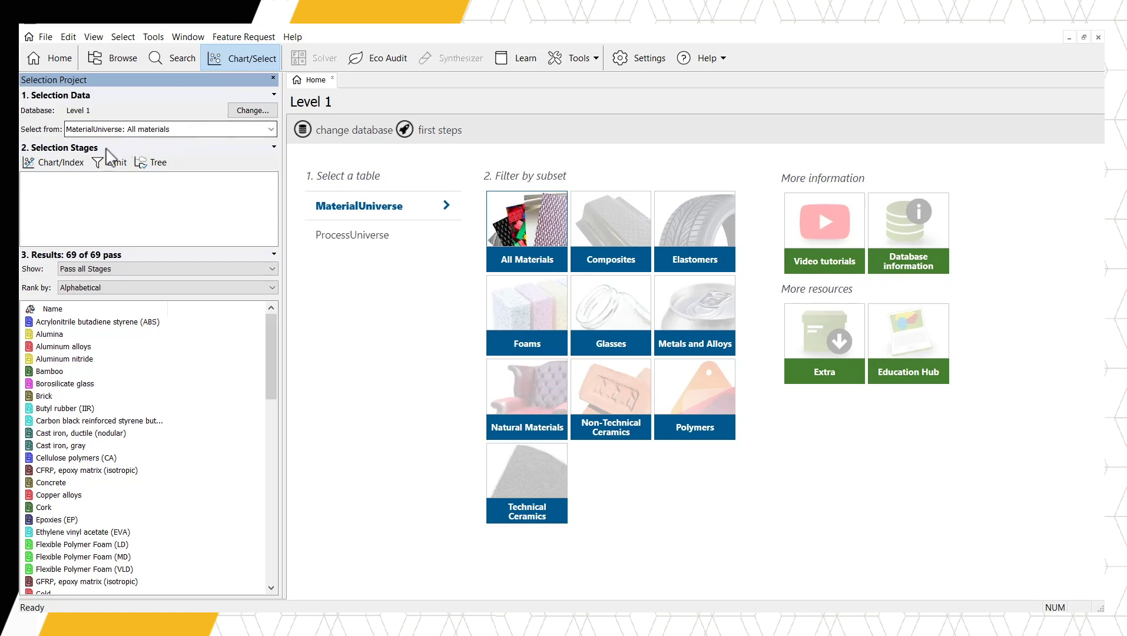
Step: Add a chart stage with Young's modulus on the Y-axis and Yield strength (elastic limit) on the X-axis
click(57, 175)
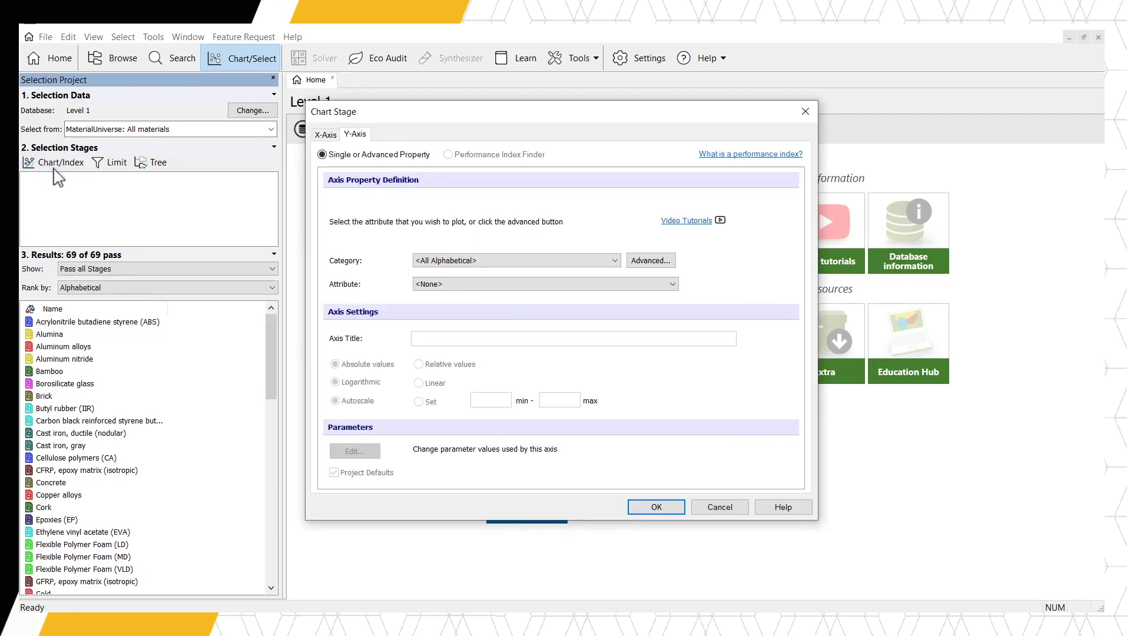
click(425, 285)
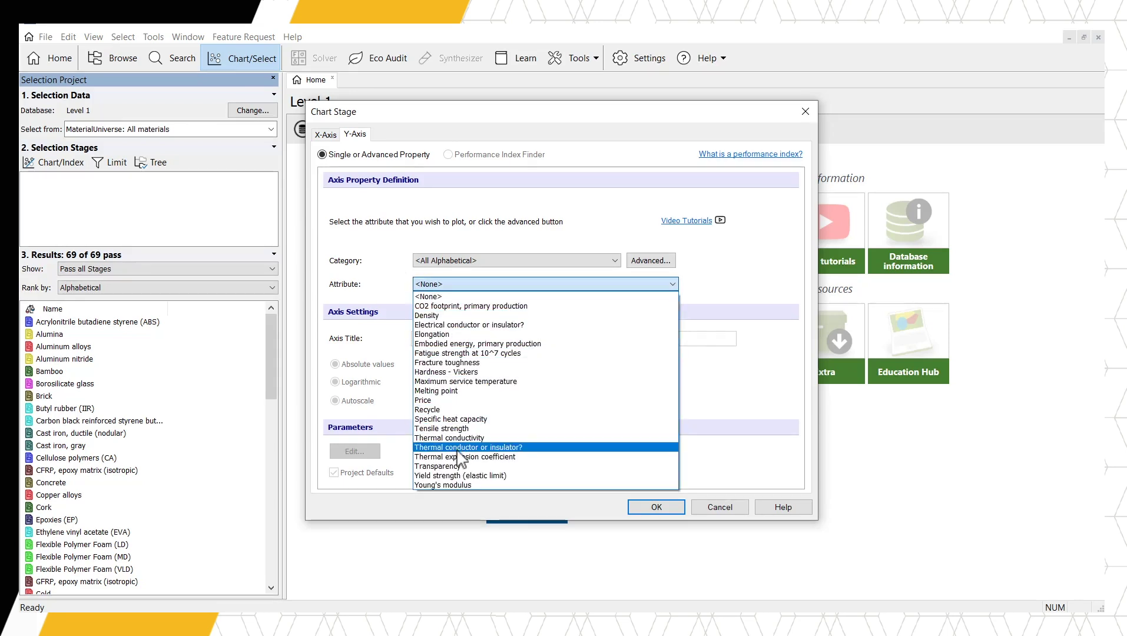
click(462, 485)
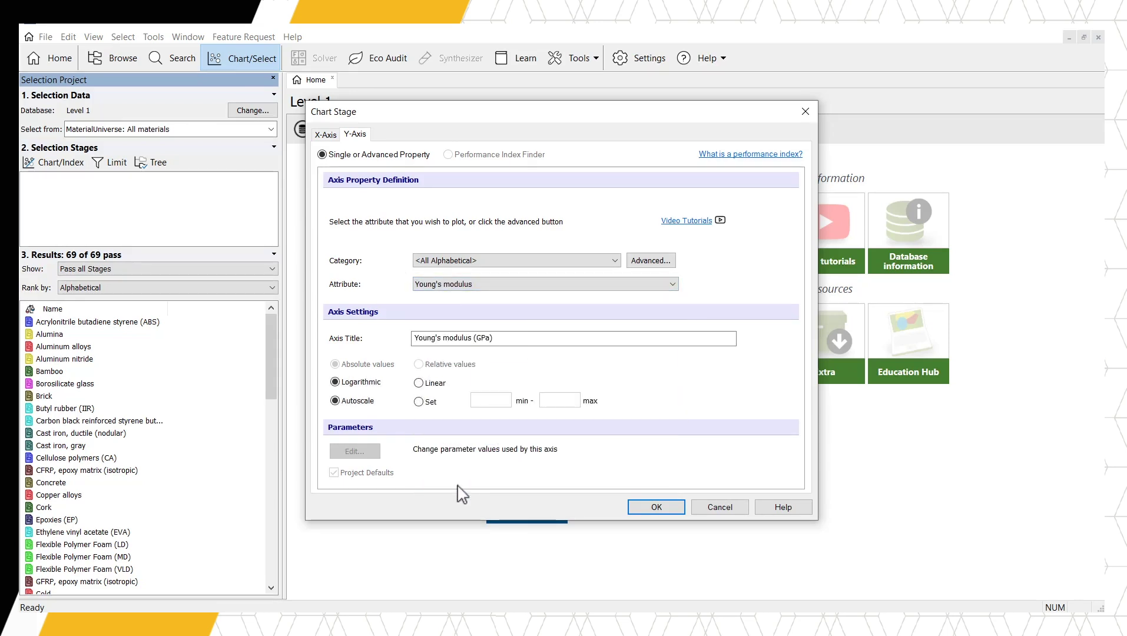
click(327, 134)
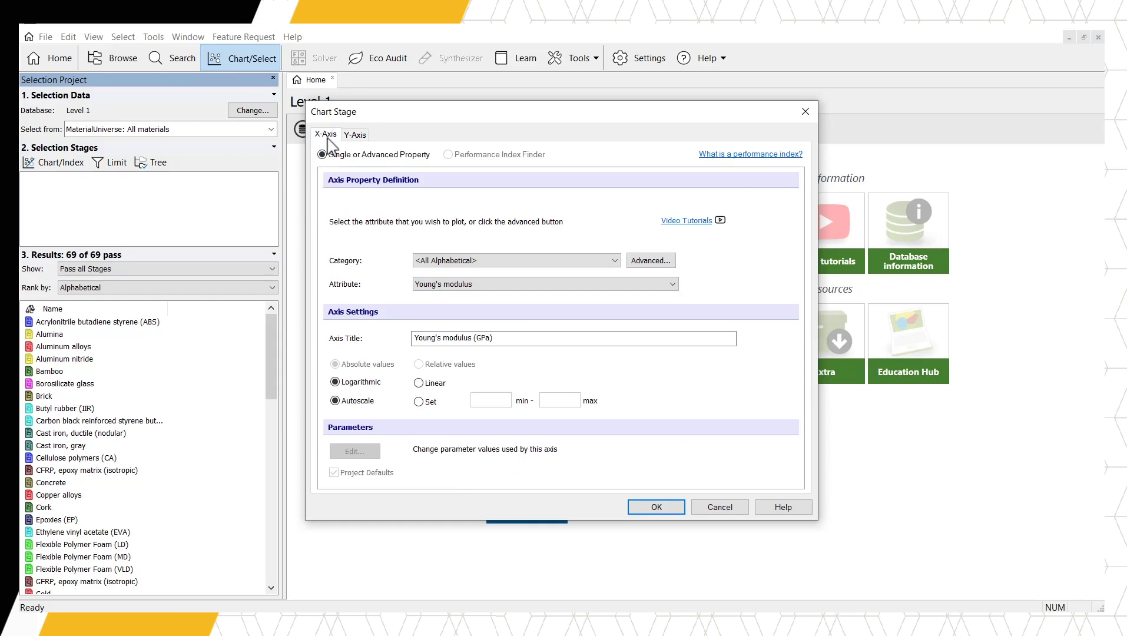
click(427, 285)
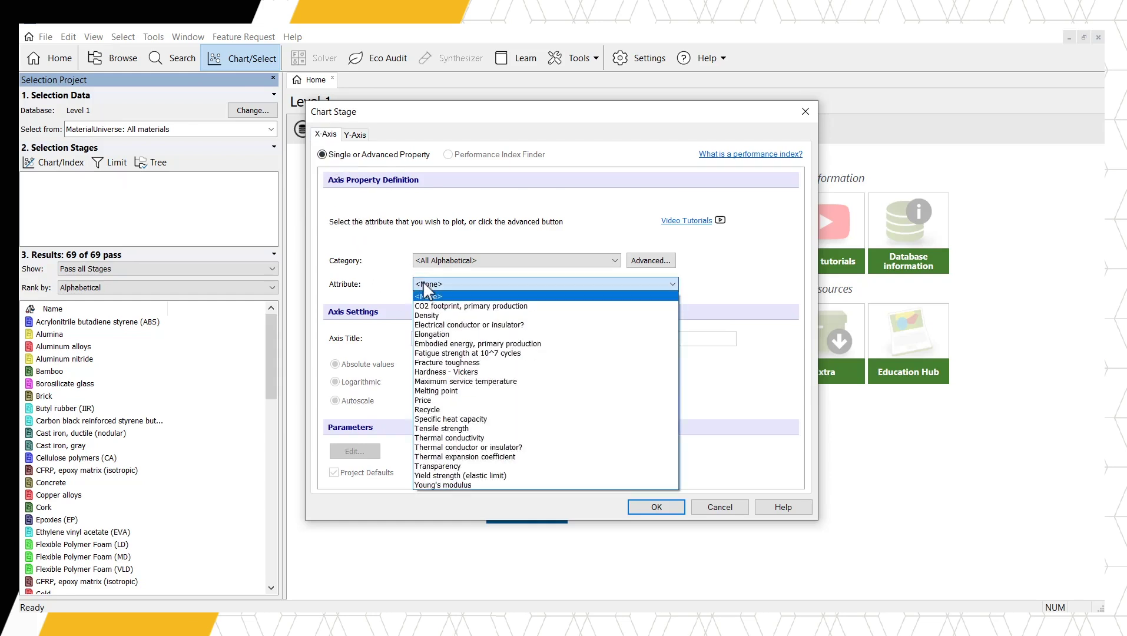
click(448, 476)
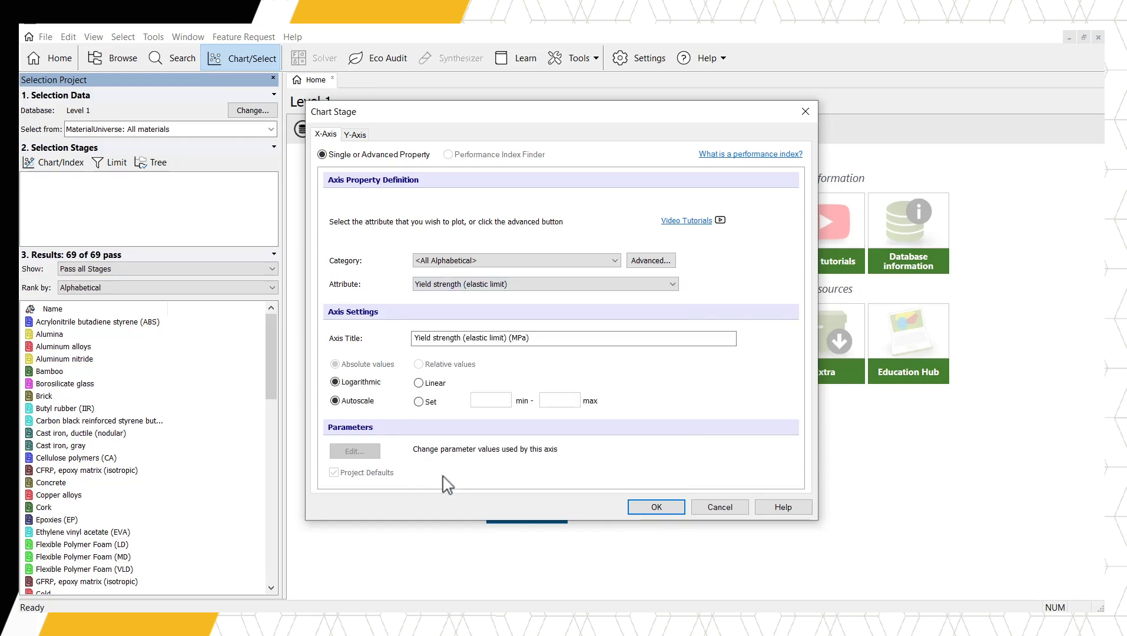
Step: Draw the Young's modulus vs yield strength bubble chart and switch to box selection
click(656, 506)
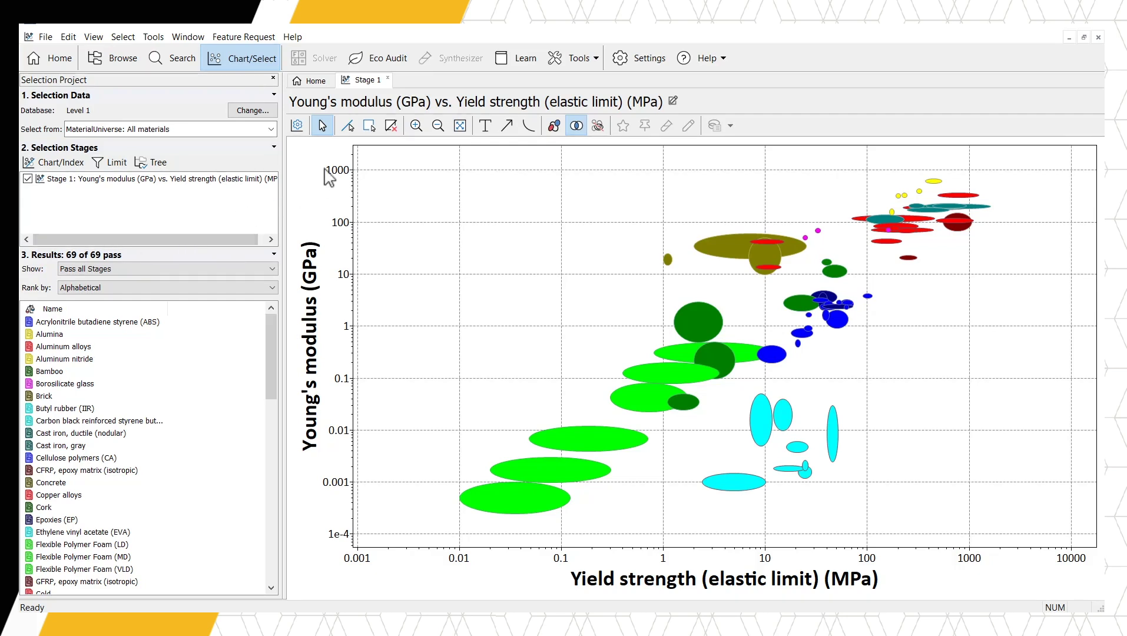
click(373, 133)
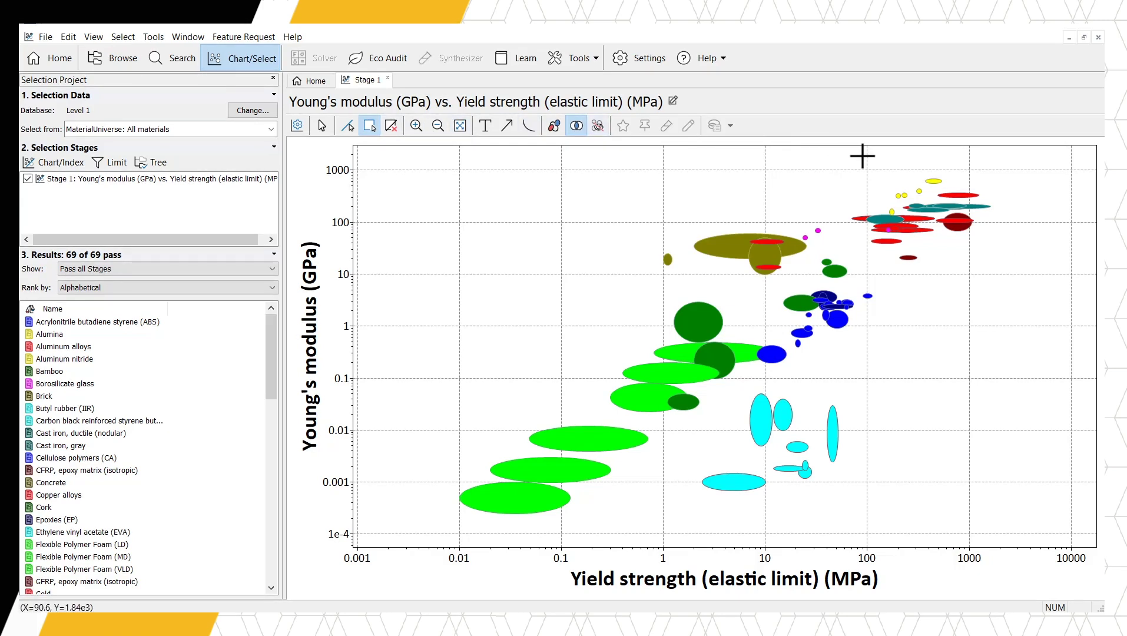
Step: Box-select the upper-right materials above about 100 MPa and 50 GPa, leaving 22 passing
drag(862, 156, 1043, 237)
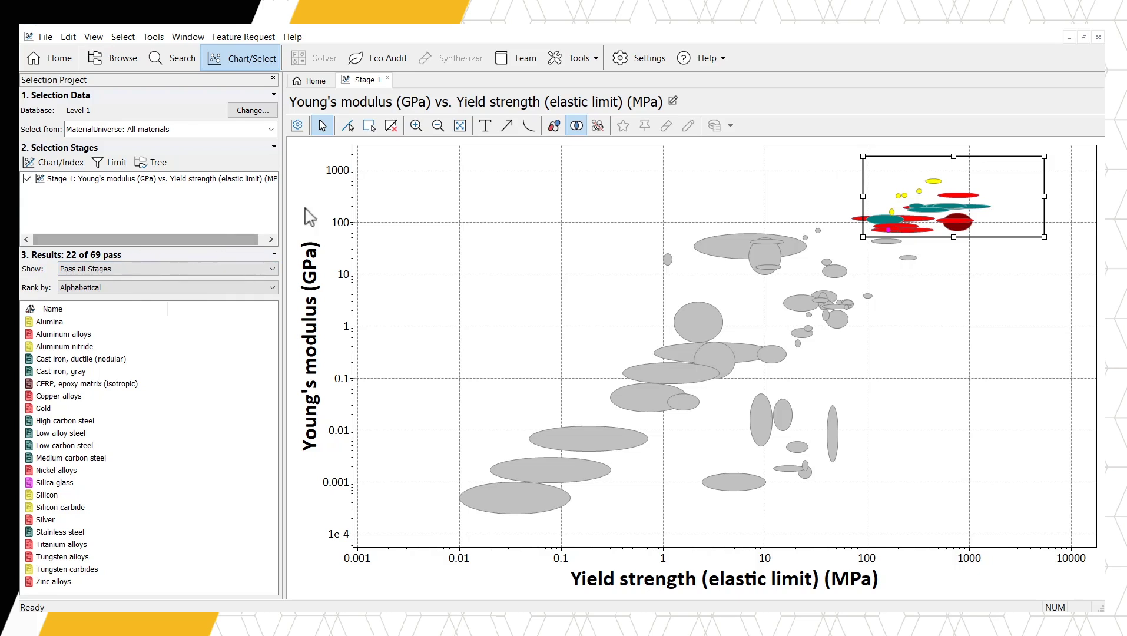
Step: Hide failed records and autoscale the chart to the 22 passing materials, checking their names
click(598, 126)
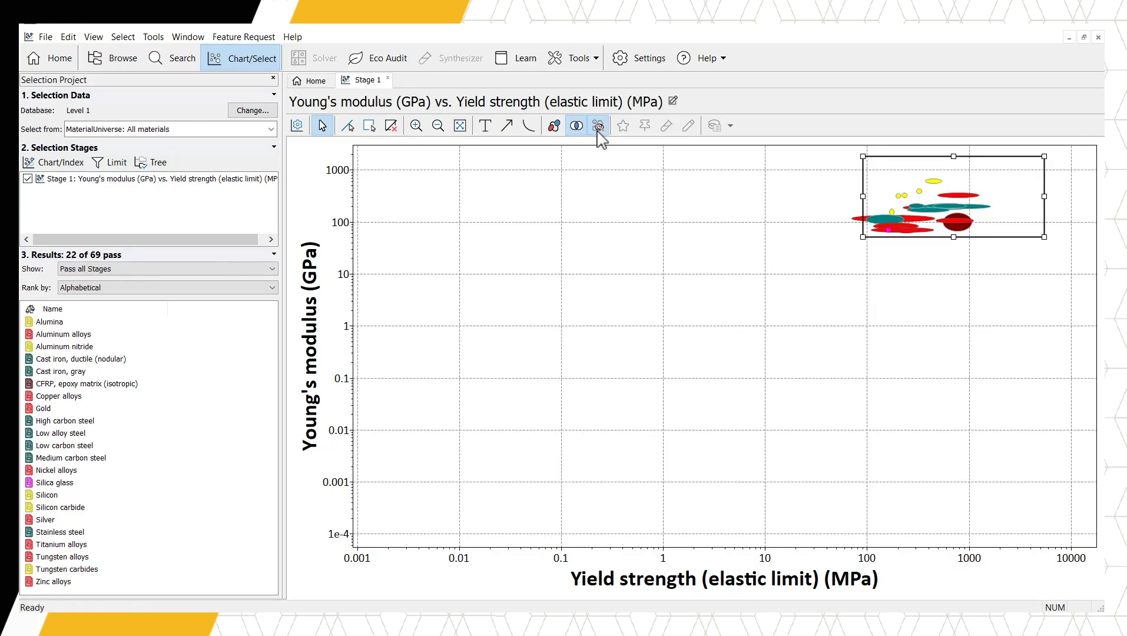
click(460, 138)
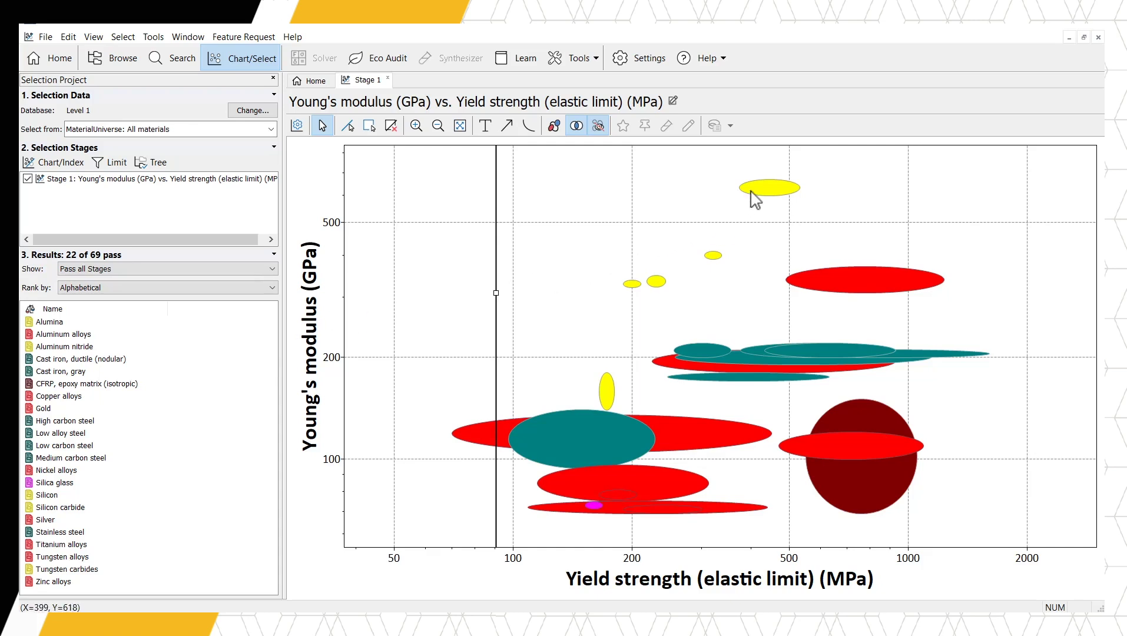
mouse_move(751, 190)
mouse_move(595, 505)
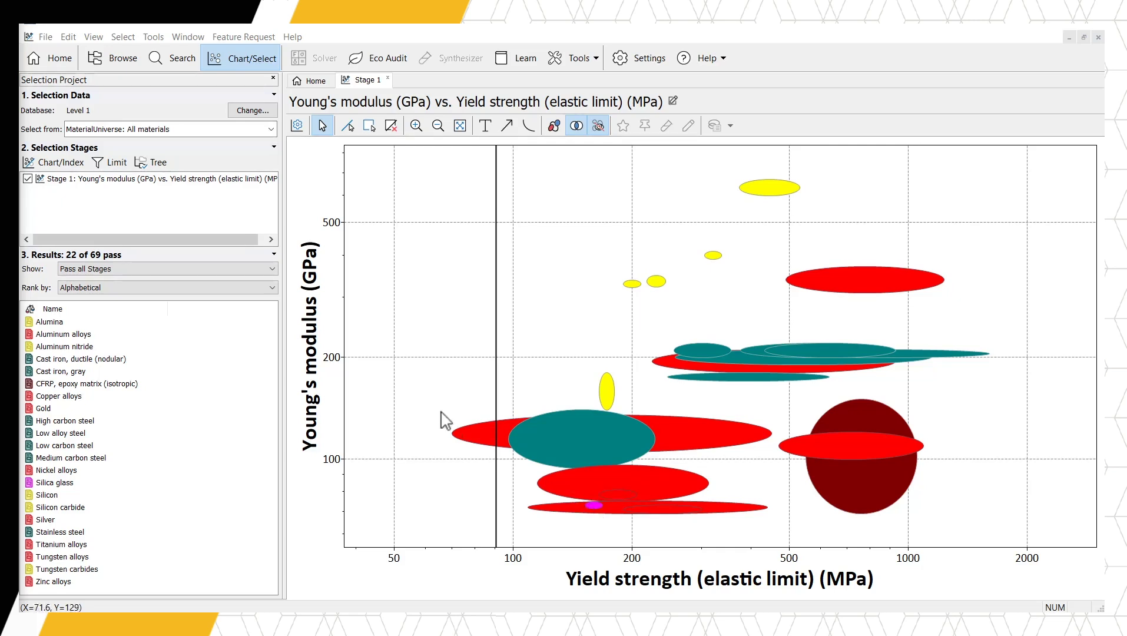
Step: Add a Limit stage requiring fracture toughness of at least 10 MPa.m^0.5, leaving 16 materials
click(117, 162)
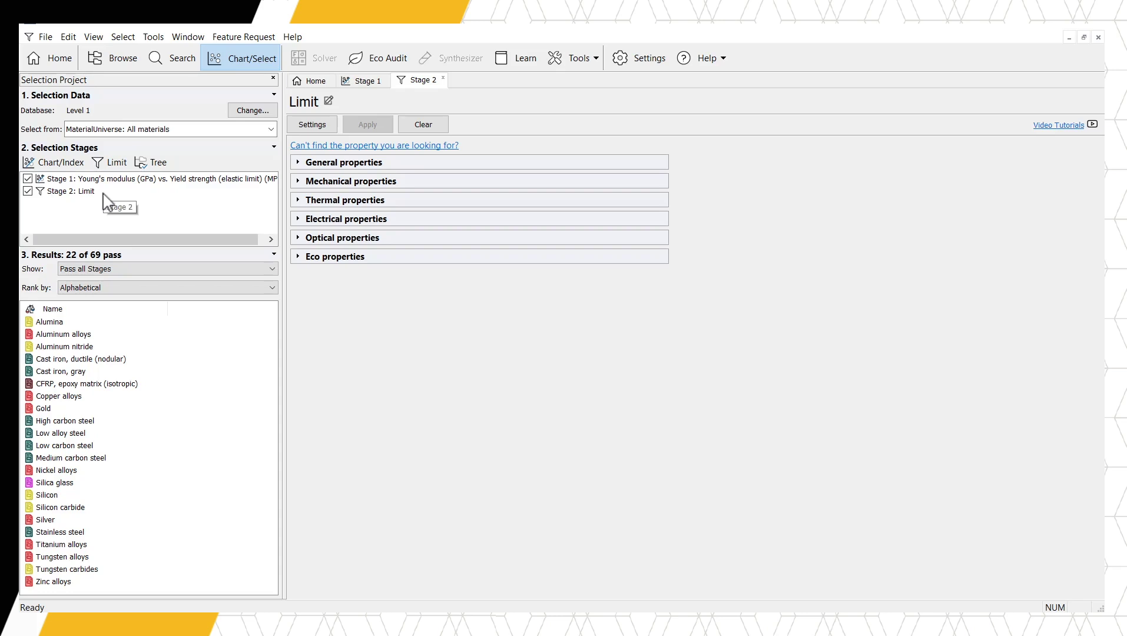
click(298, 182)
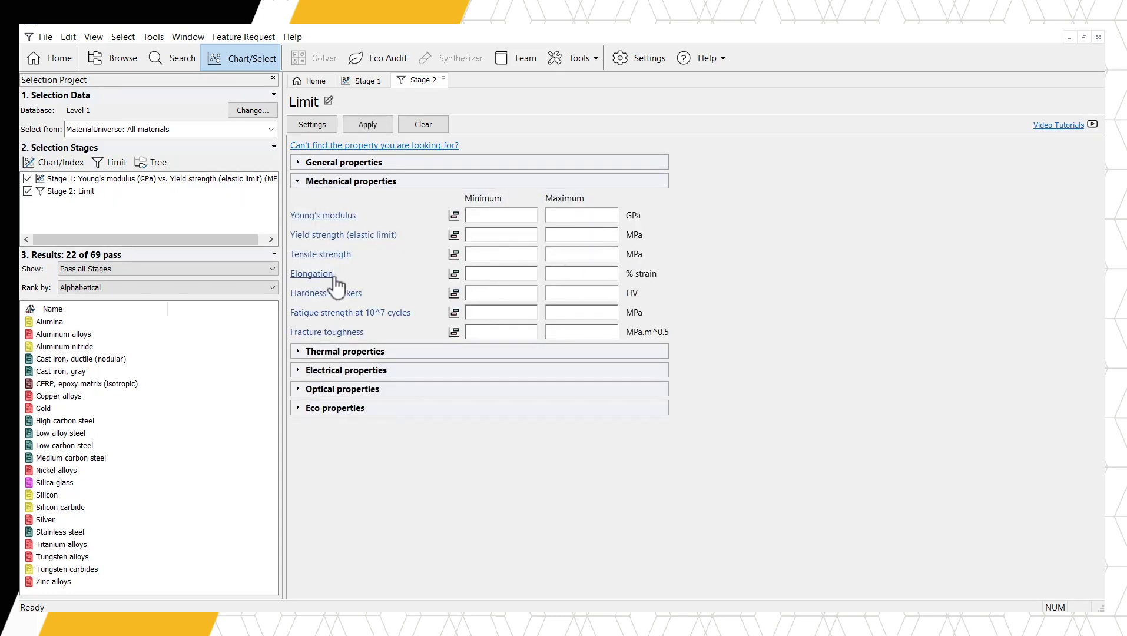
click(453, 332)
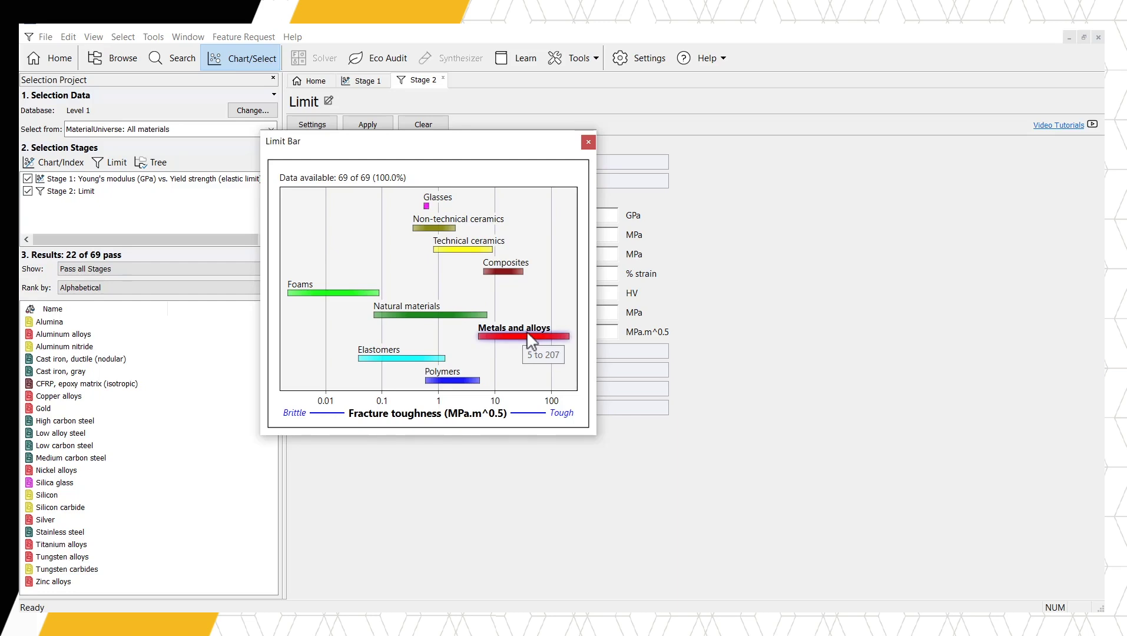
click(516, 275)
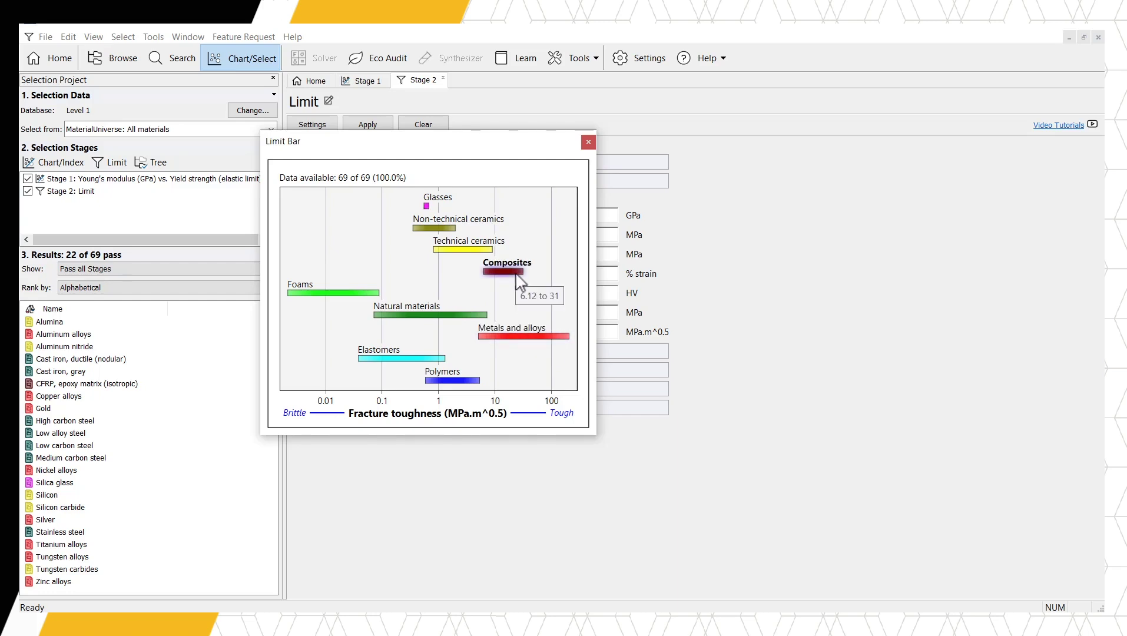
click(587, 141)
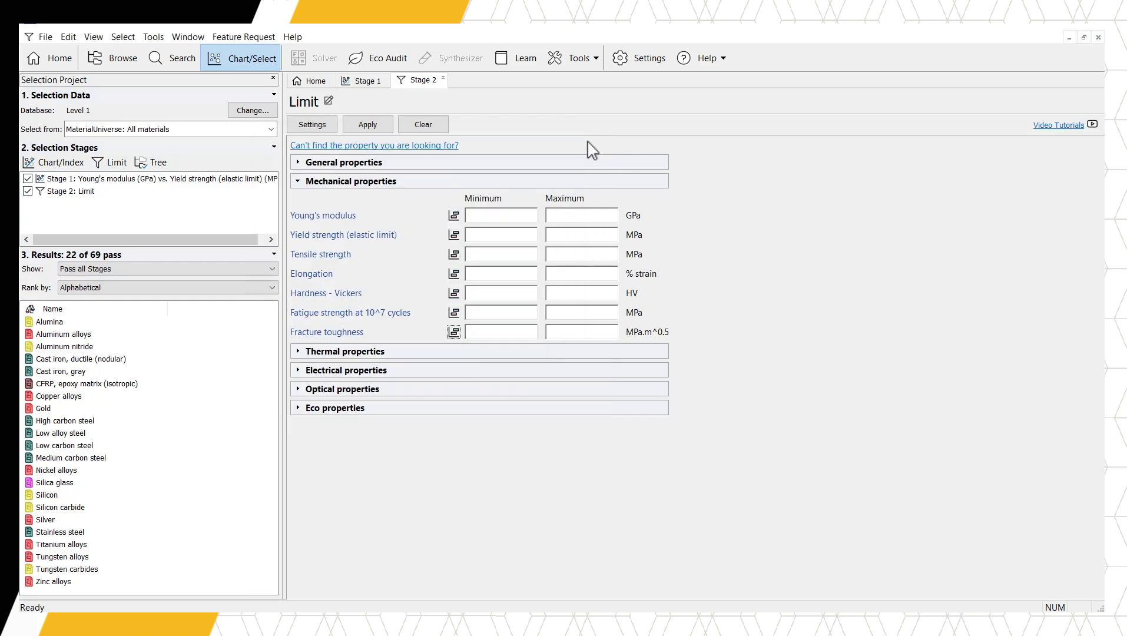
click(492, 333)
text(10)
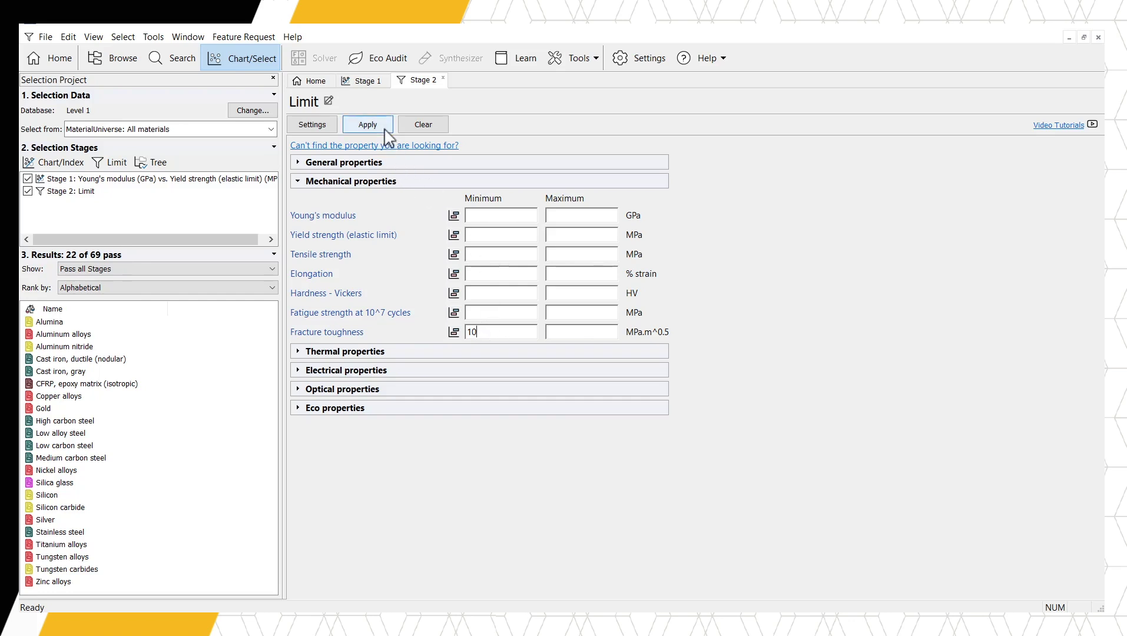
click(368, 125)
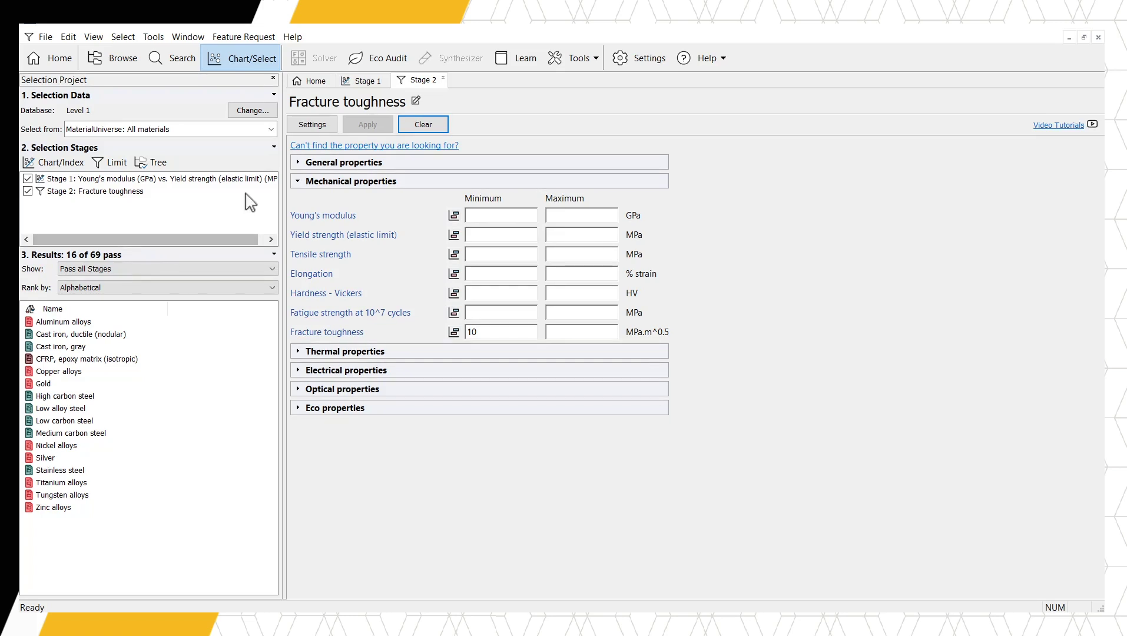
Step: Switch back to the Stage 1 modulus–strength chart, now showing 16 passing materials
click(375, 89)
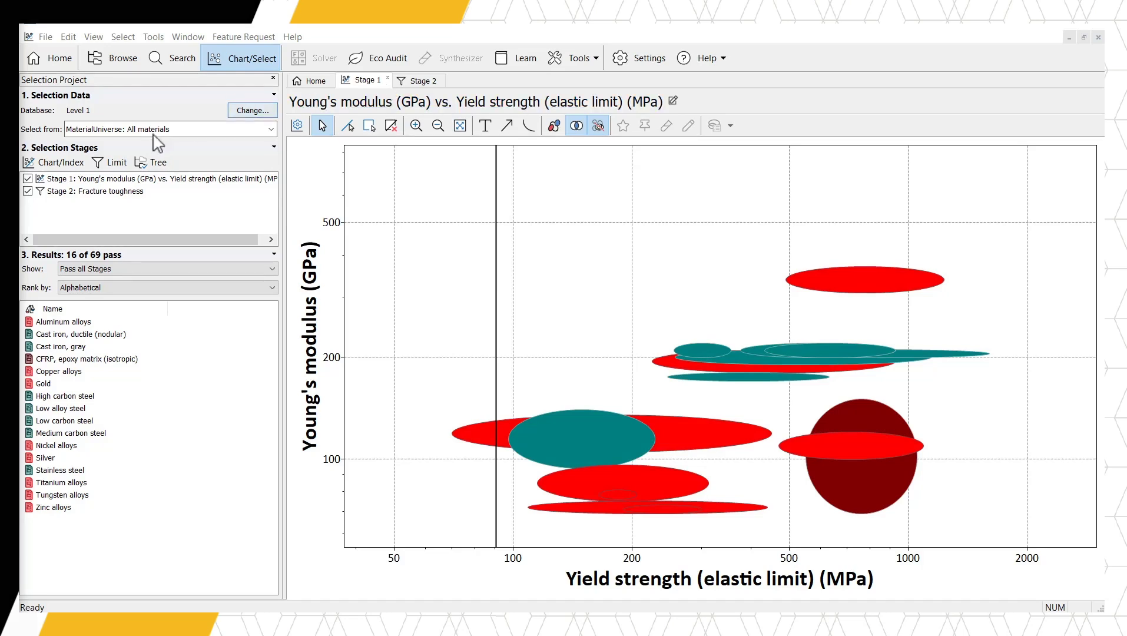
Step: Create a Stage 3 chart plotting Density on the Y-axis against Price on the X-axis
click(70, 167)
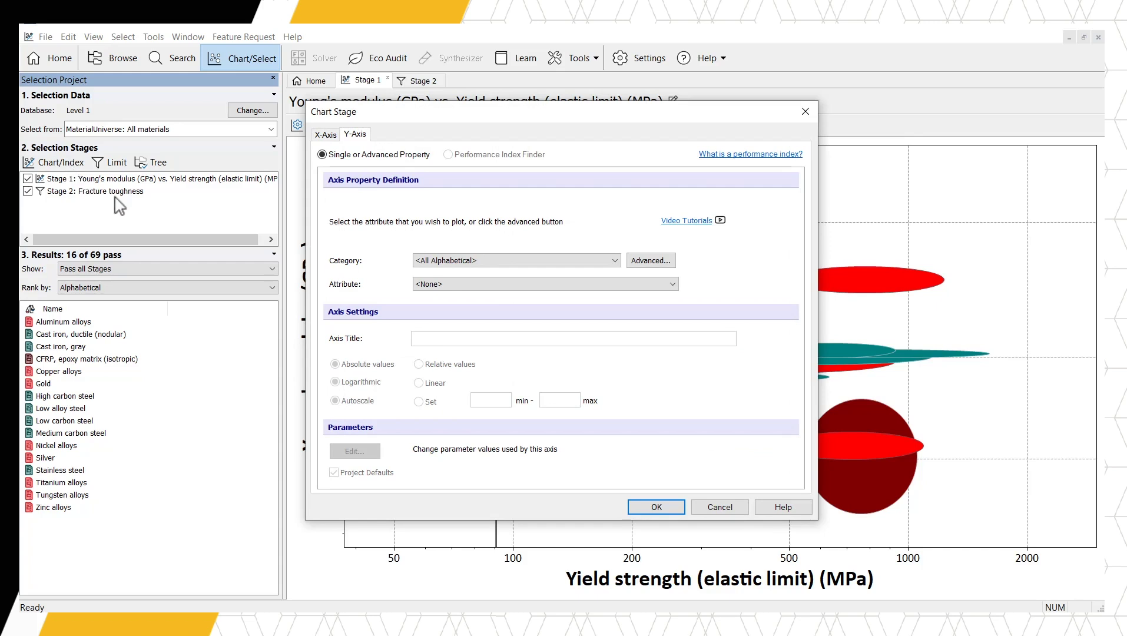
click(419, 285)
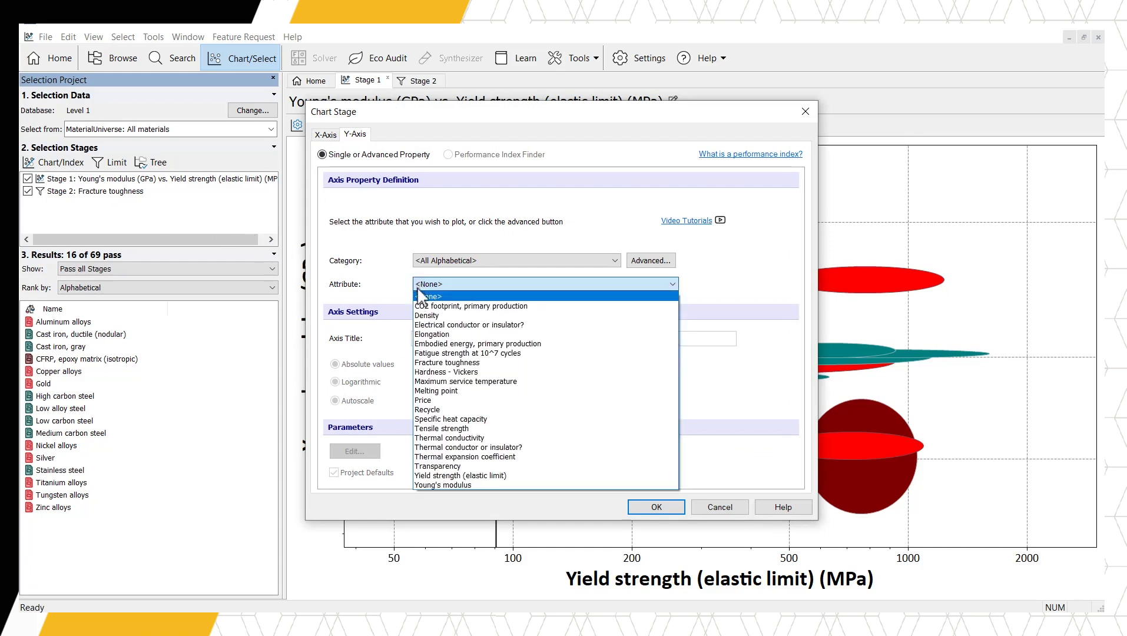
click(420, 315)
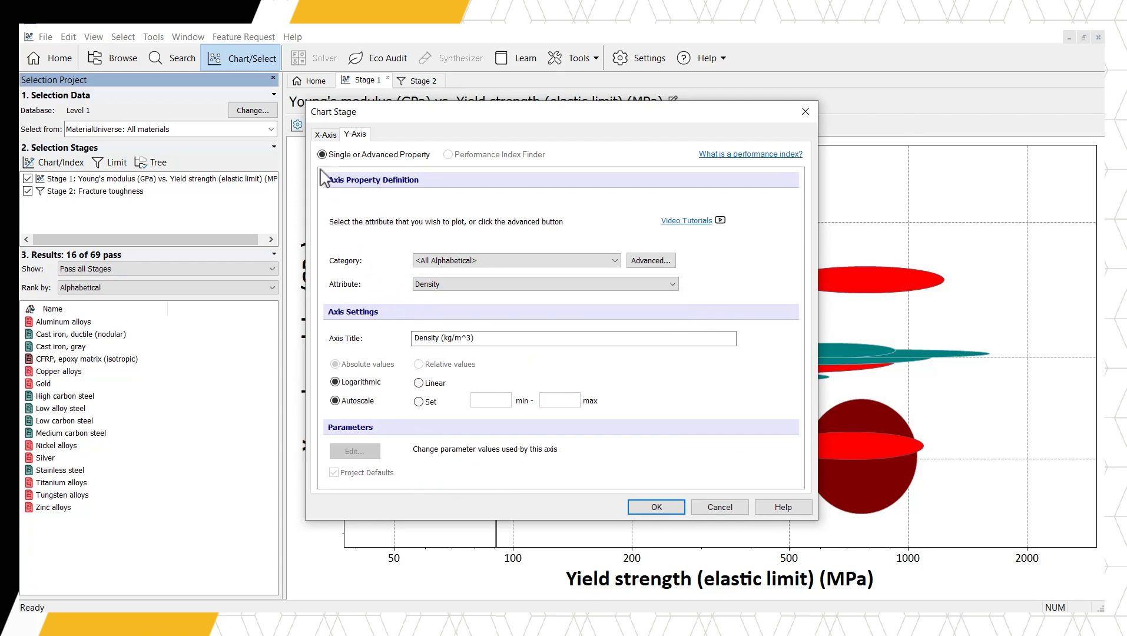
click(323, 135)
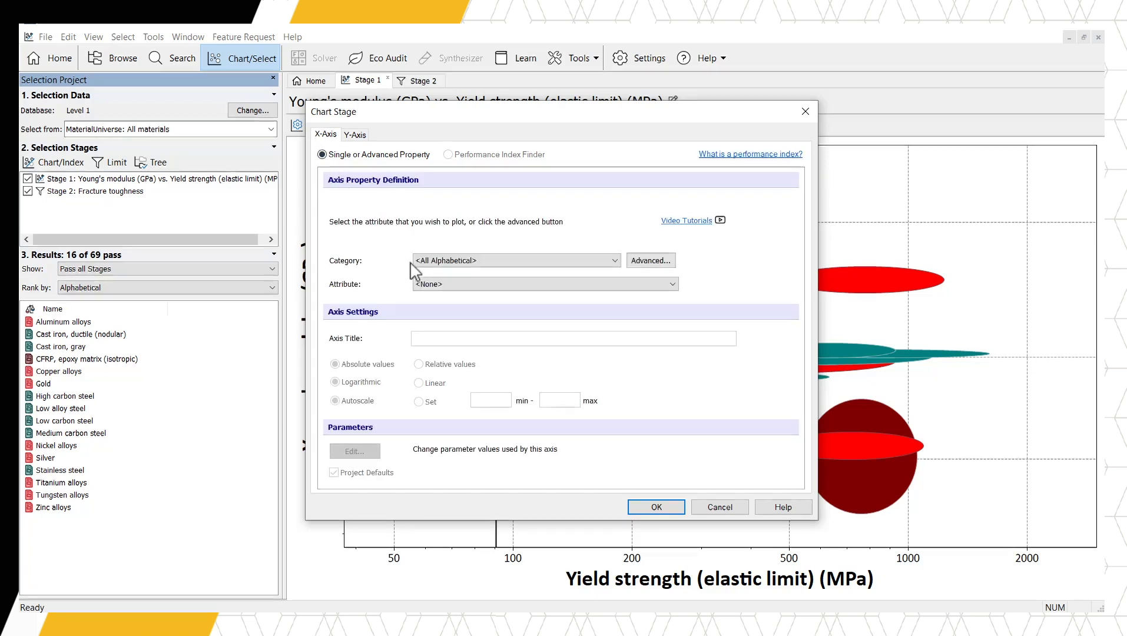
click(433, 284)
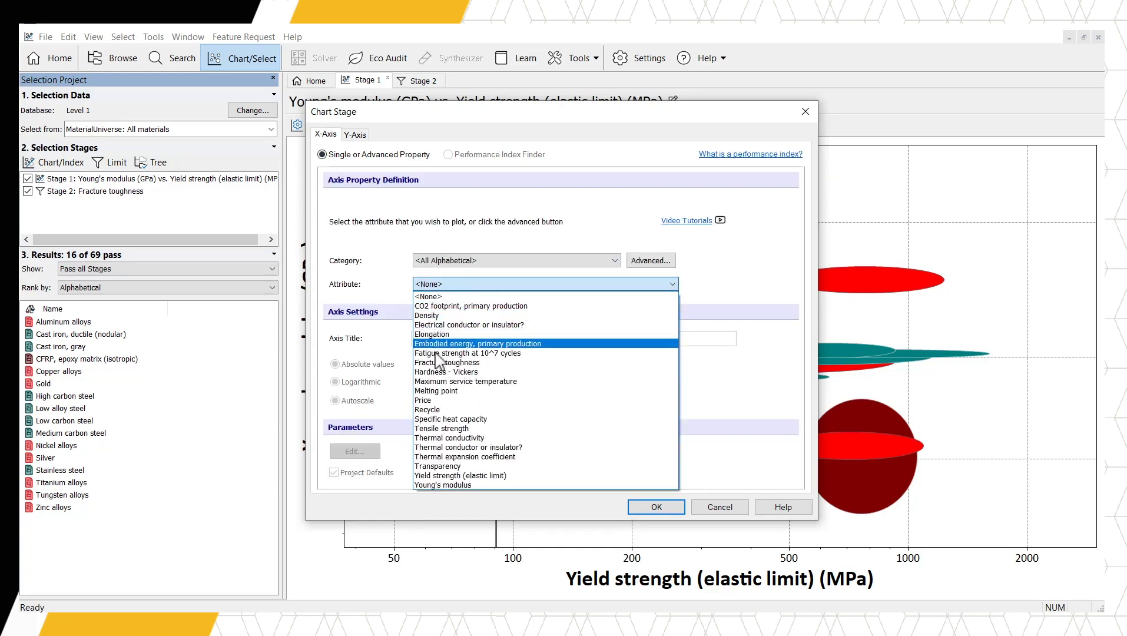
click(434, 400)
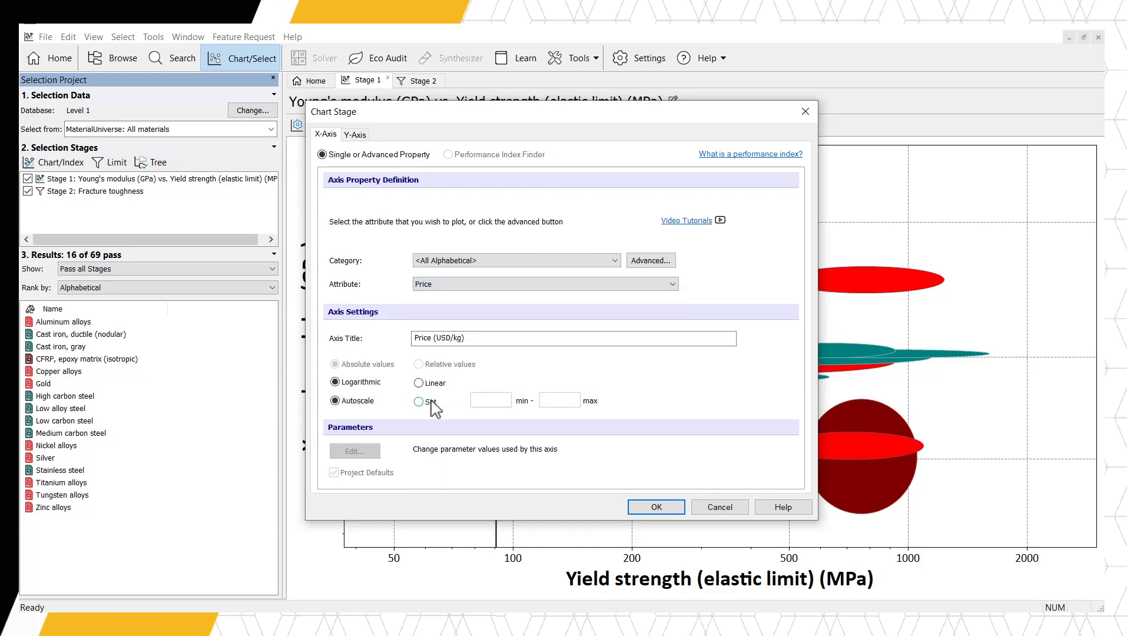
click(658, 506)
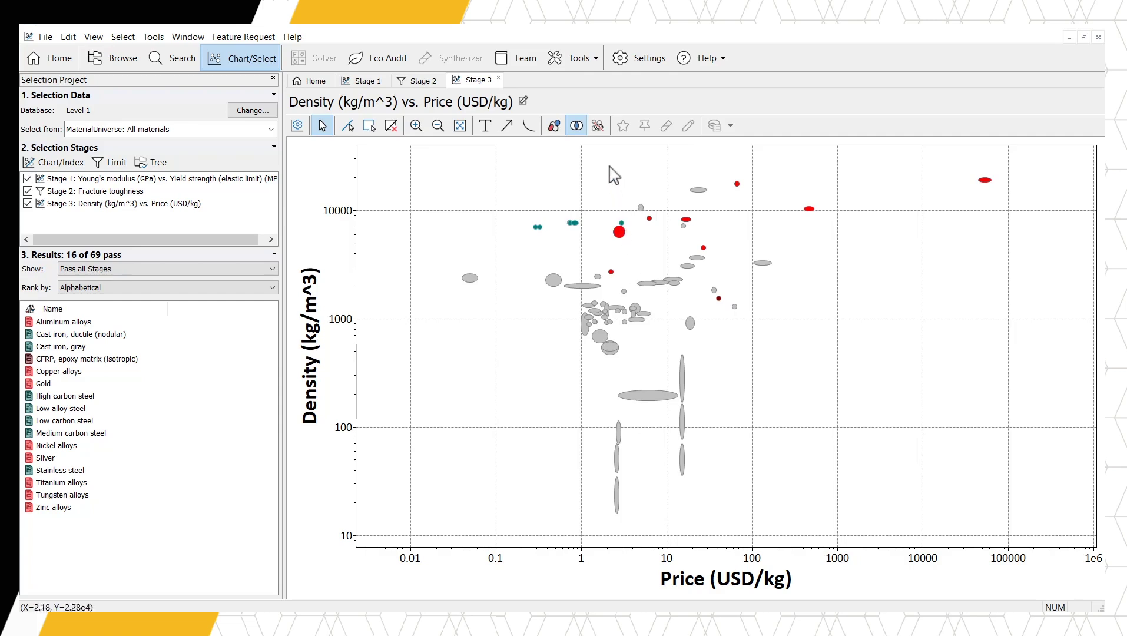
Step: Hide failed records on the density–price chart and autoscale it to the 16 passing materials
click(598, 127)
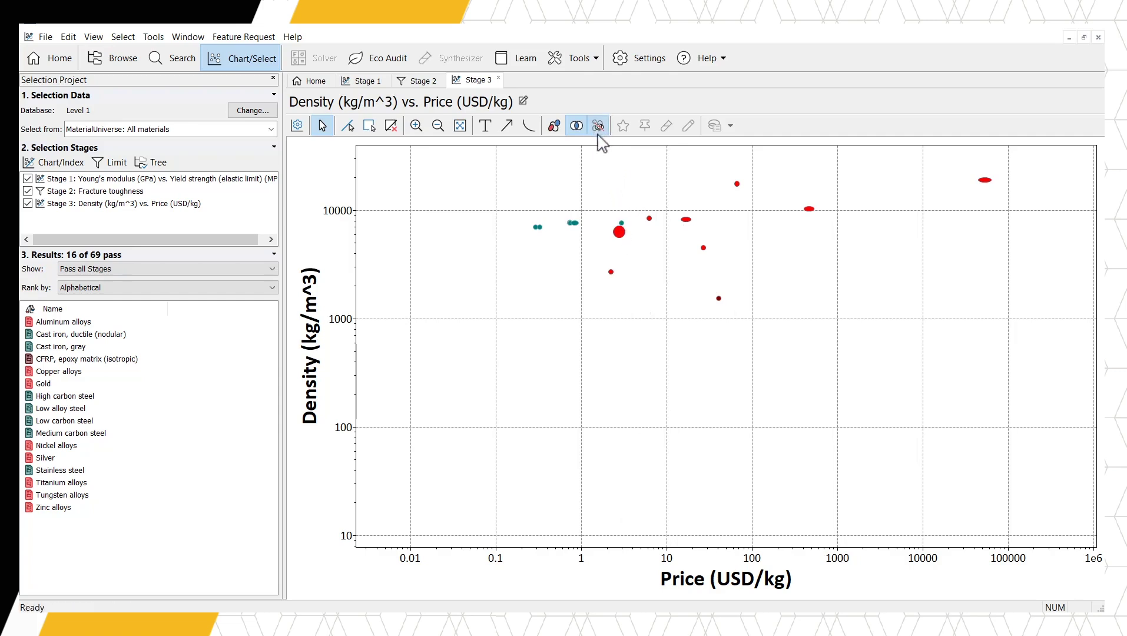
click(460, 126)
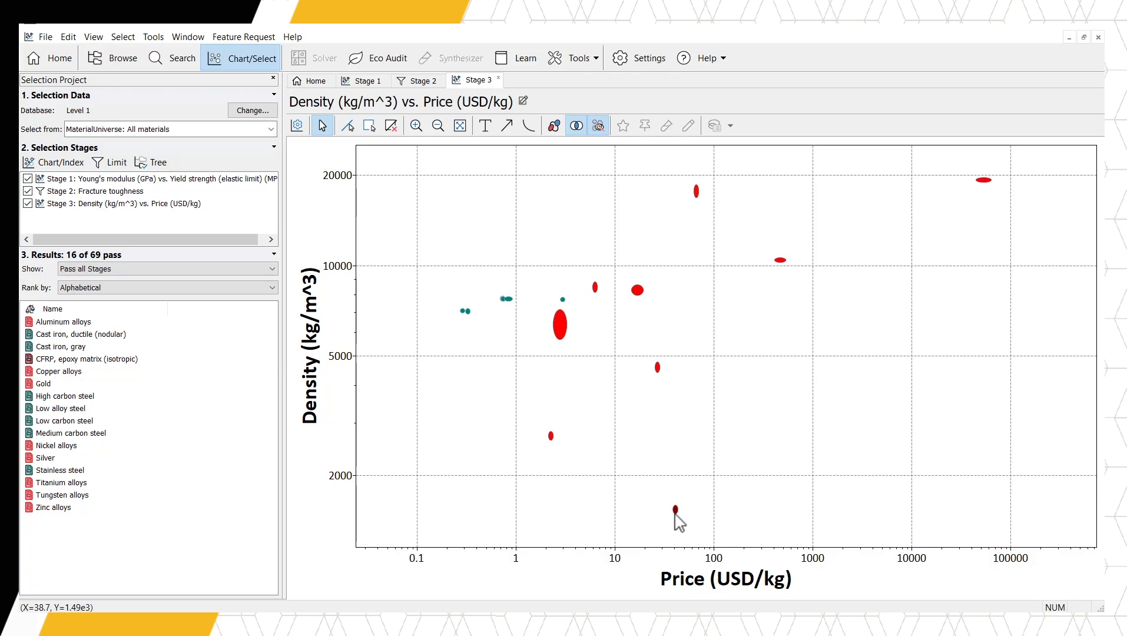
Step: Place an 'Aluminum alloys' label beside the small red bubble on the density–price chart
mouse_move(676, 514)
mouse_move(465, 315)
mouse_move(551, 437)
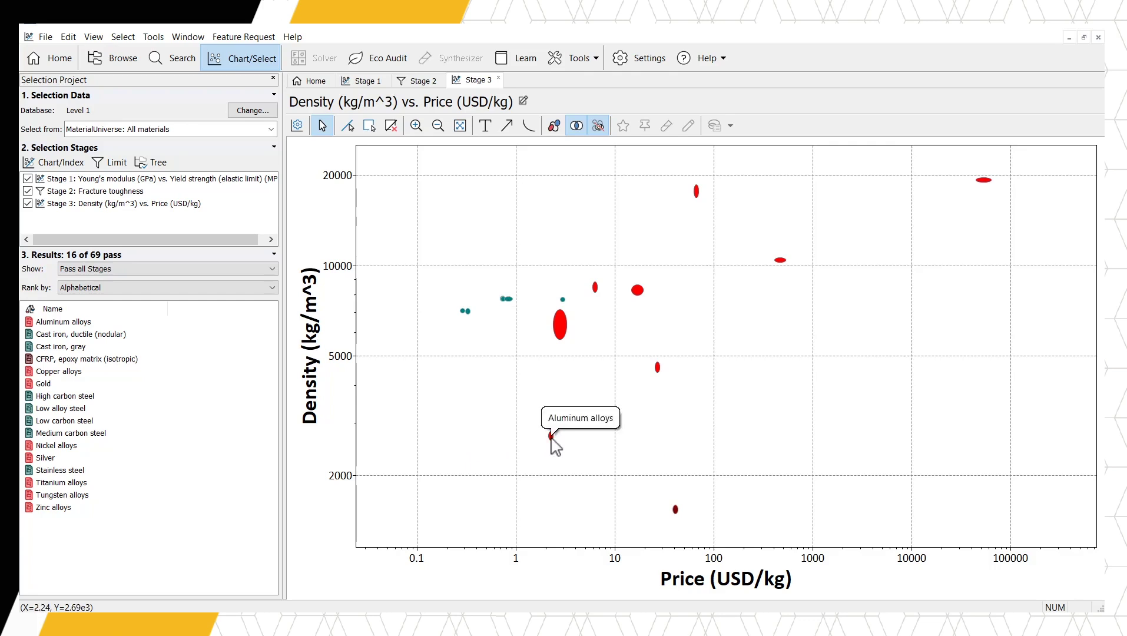
drag(551, 437, 637, 434)
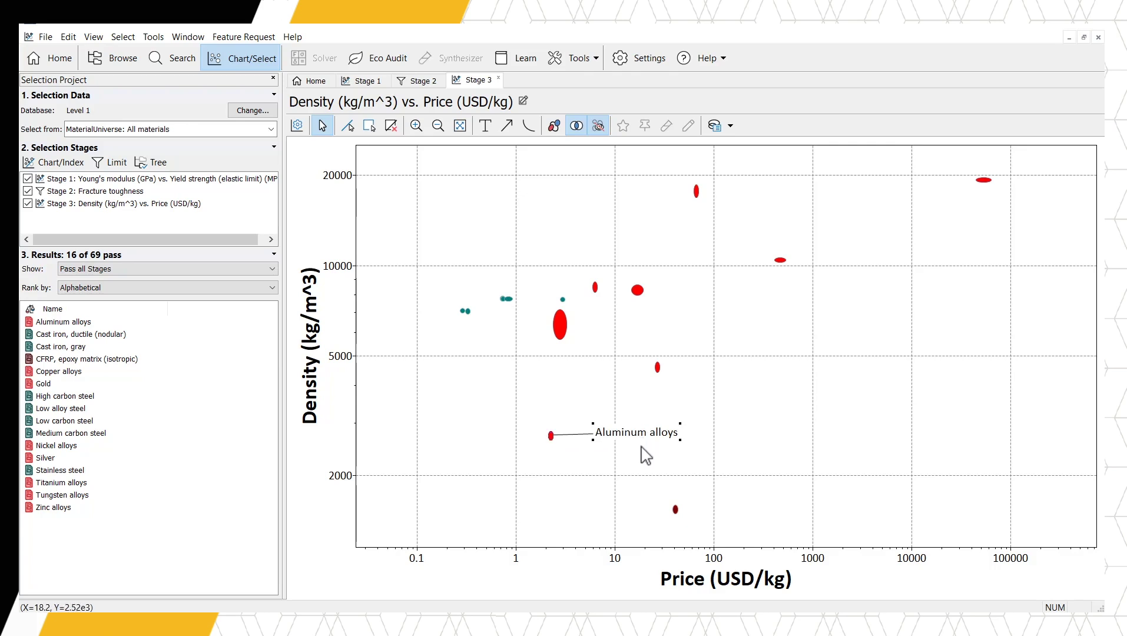
Step: Open the Aluminum alloys datasheet from its label on the density vs price chart
double_click(641, 433)
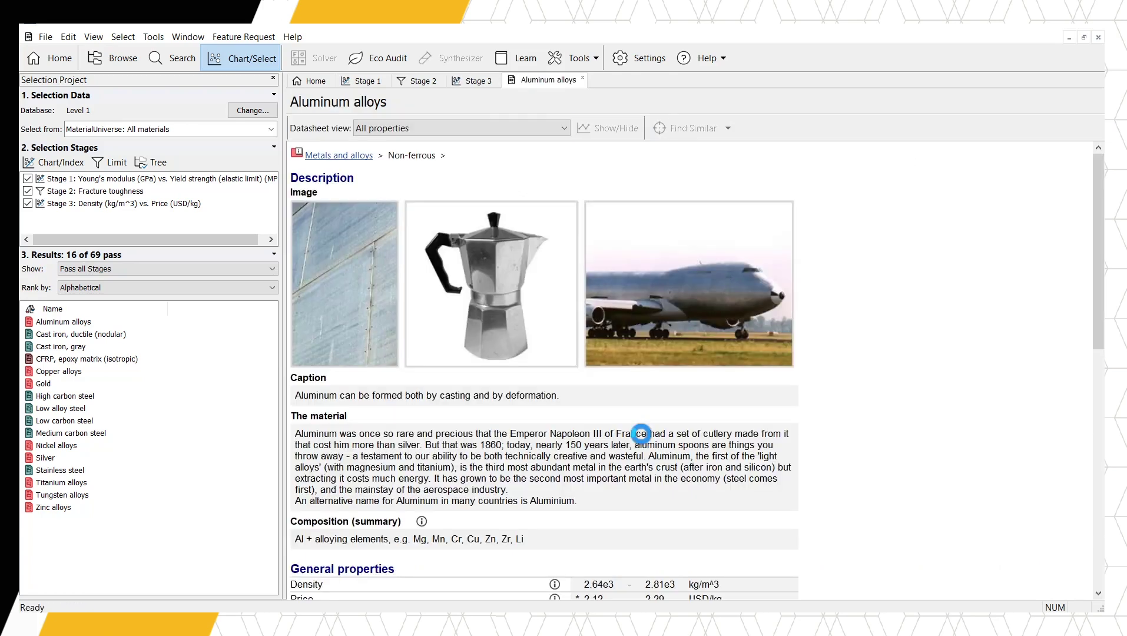